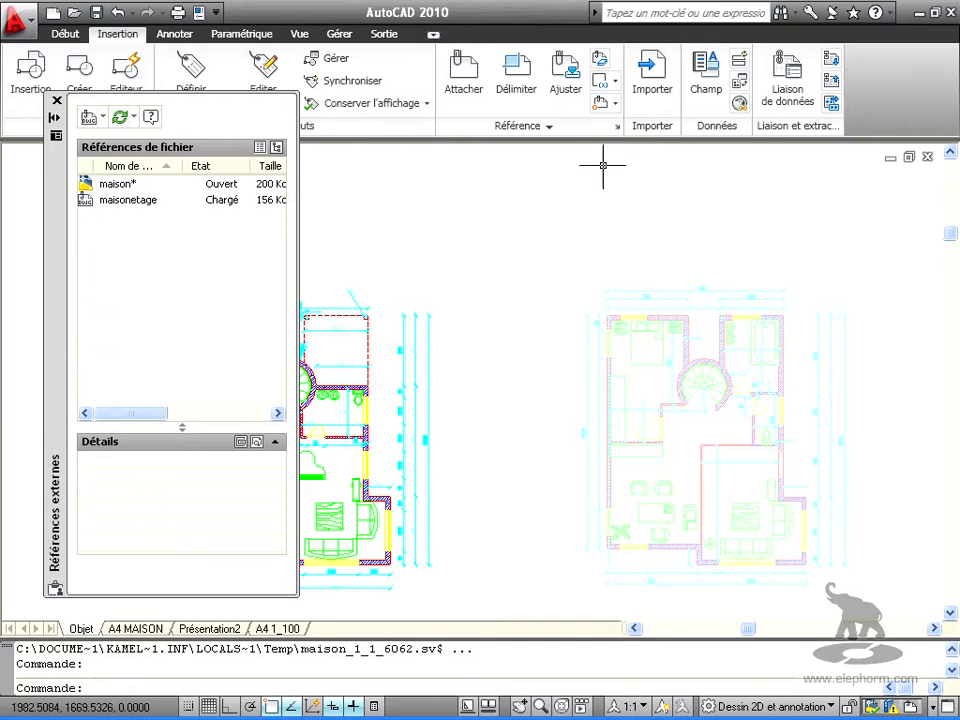
Widen the external references palette and examine the state, size, type, date and saved path of the maisonetage reference
drag(298, 299, 506, 300)
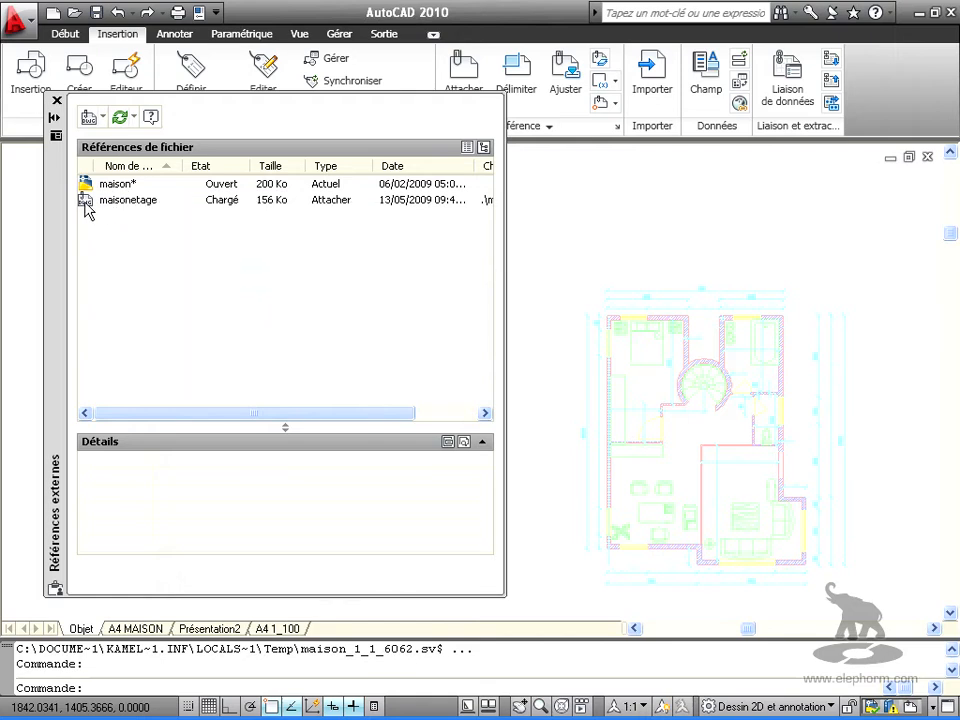
mouse_move(86, 204)
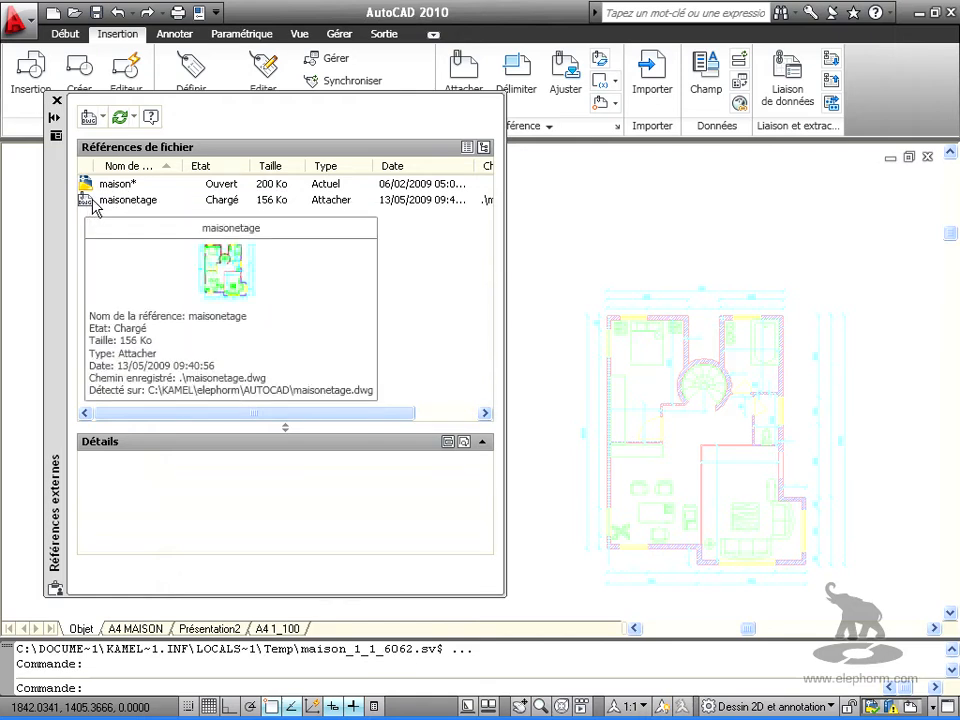
click(128, 205)
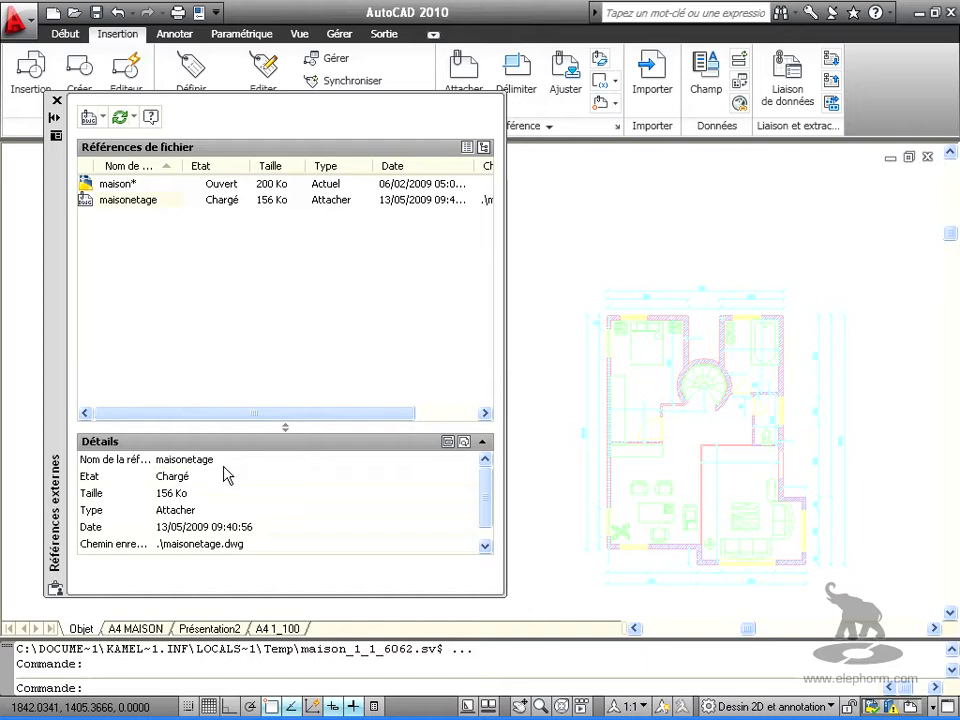
click(205, 476)
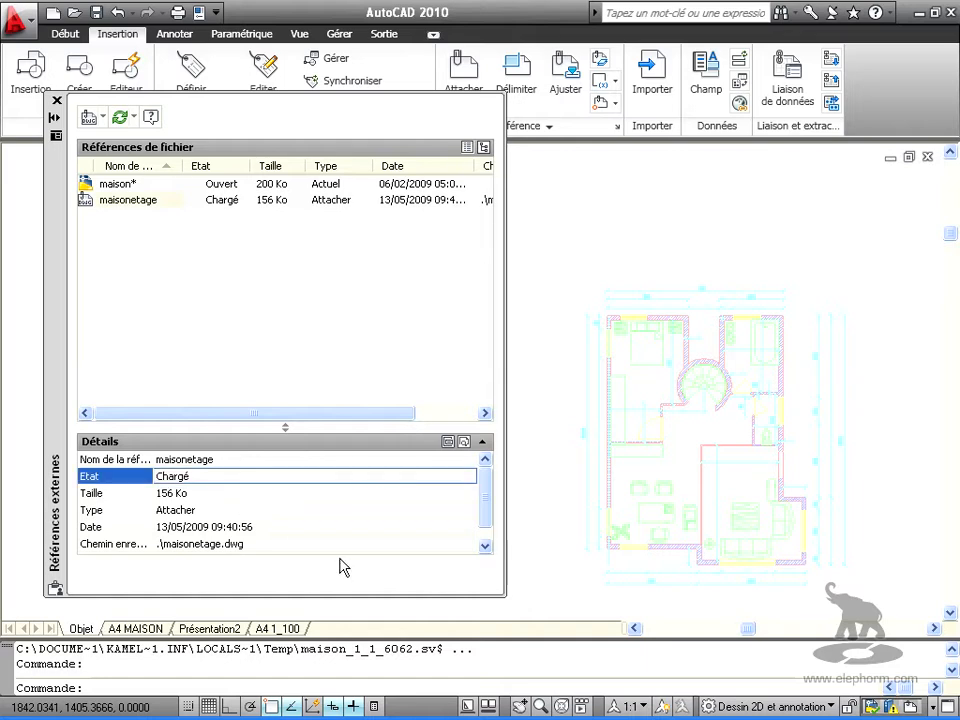
key(Down)
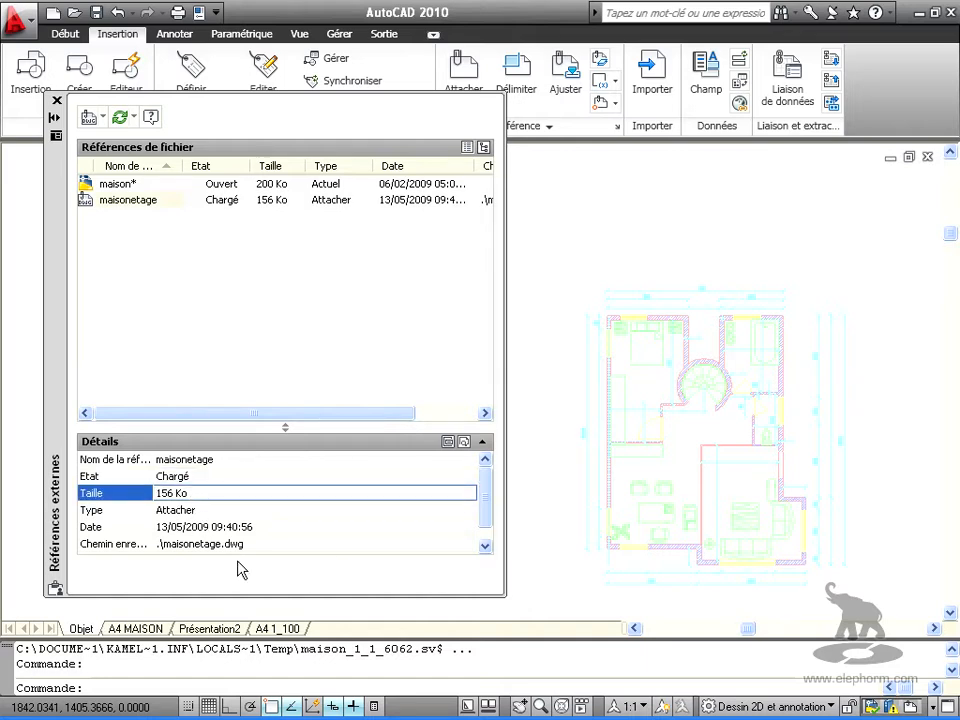
click(195, 511)
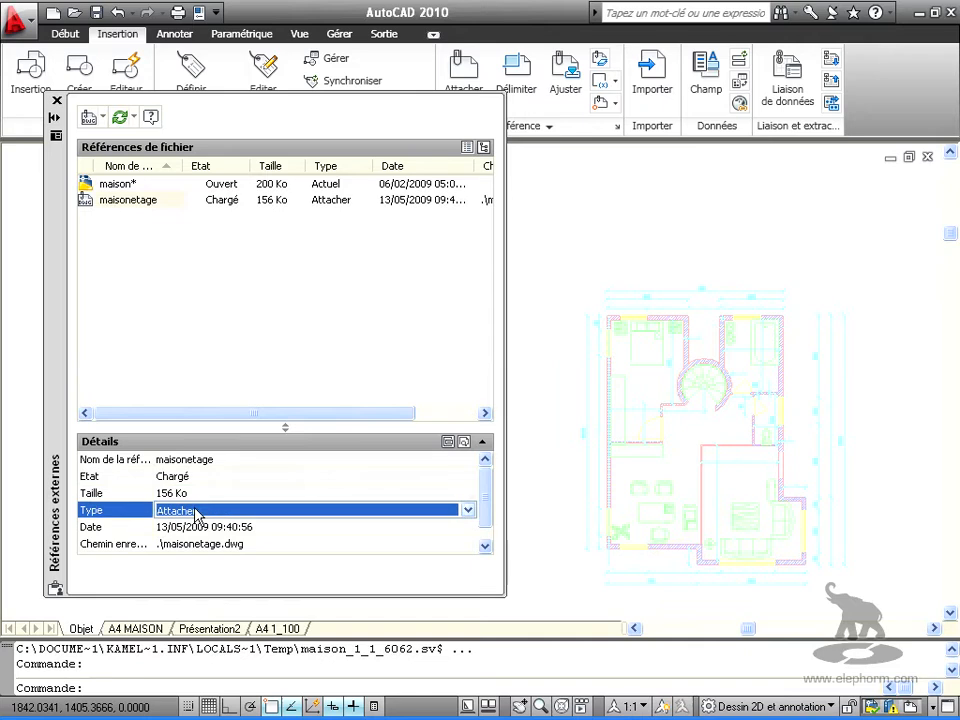
click(465, 511)
click(416, 526)
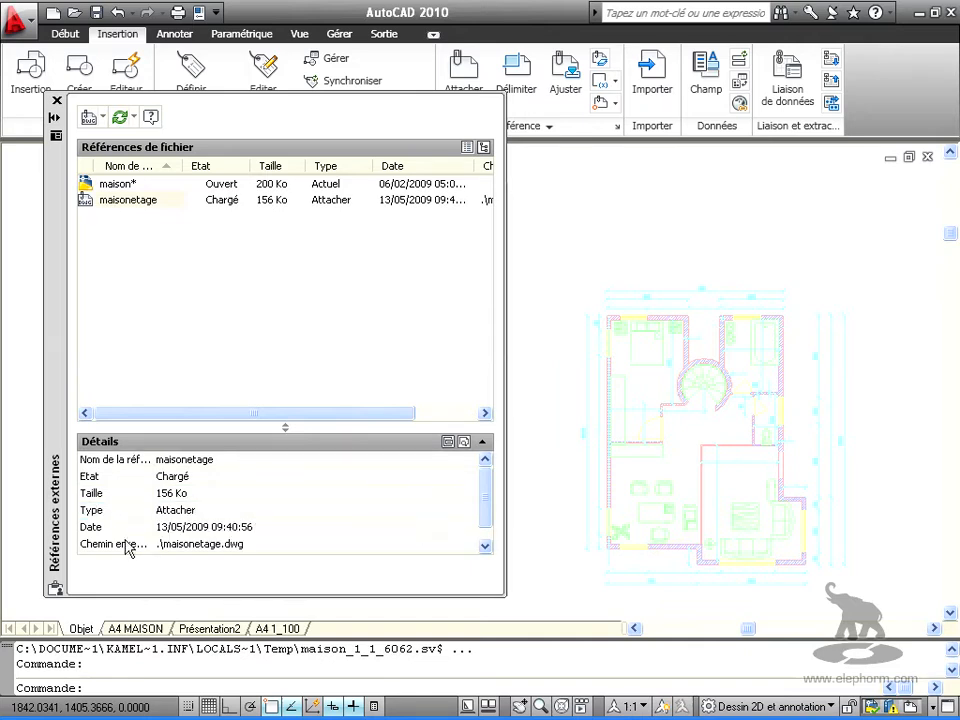
click(219, 544)
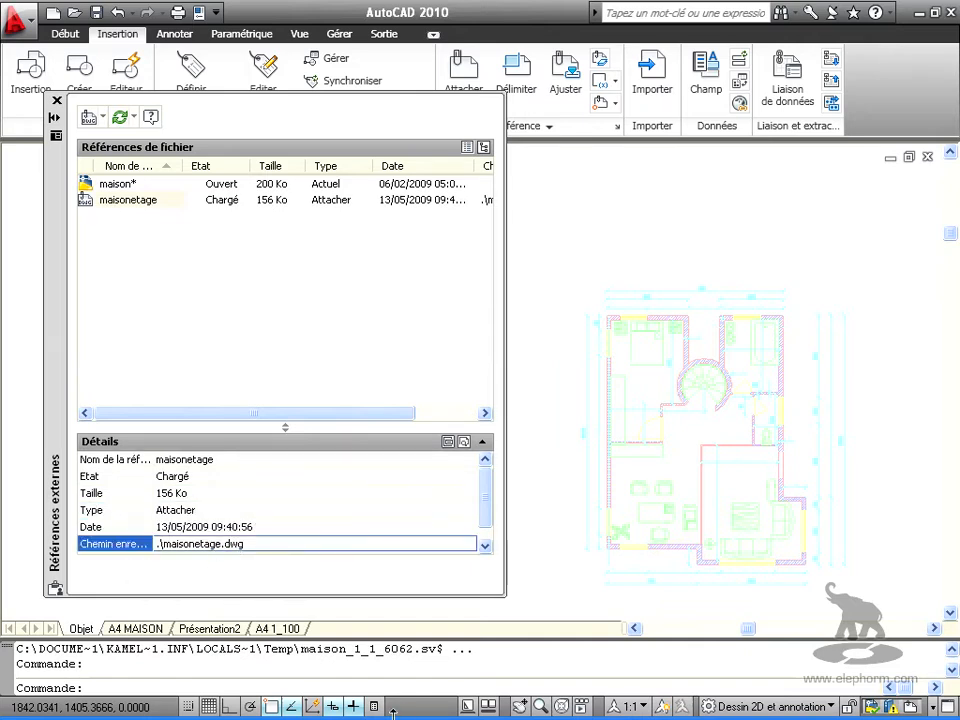
Change the found path of the maisonetage reference to PLAN MASSE&.dwg in the AUTOCAD folder
click(485, 546)
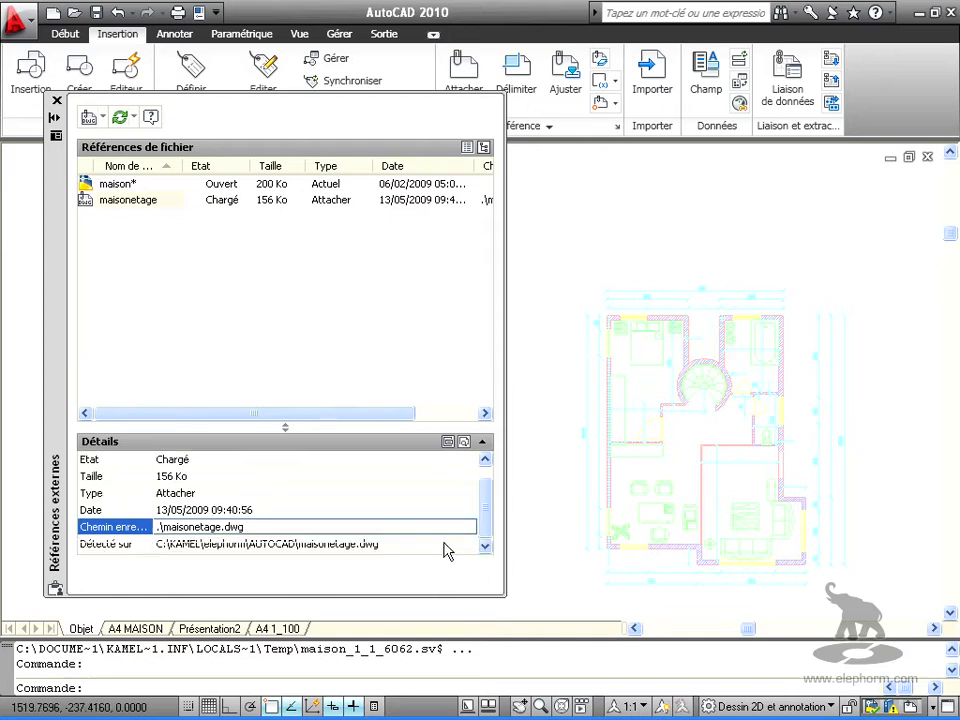
click(447, 548)
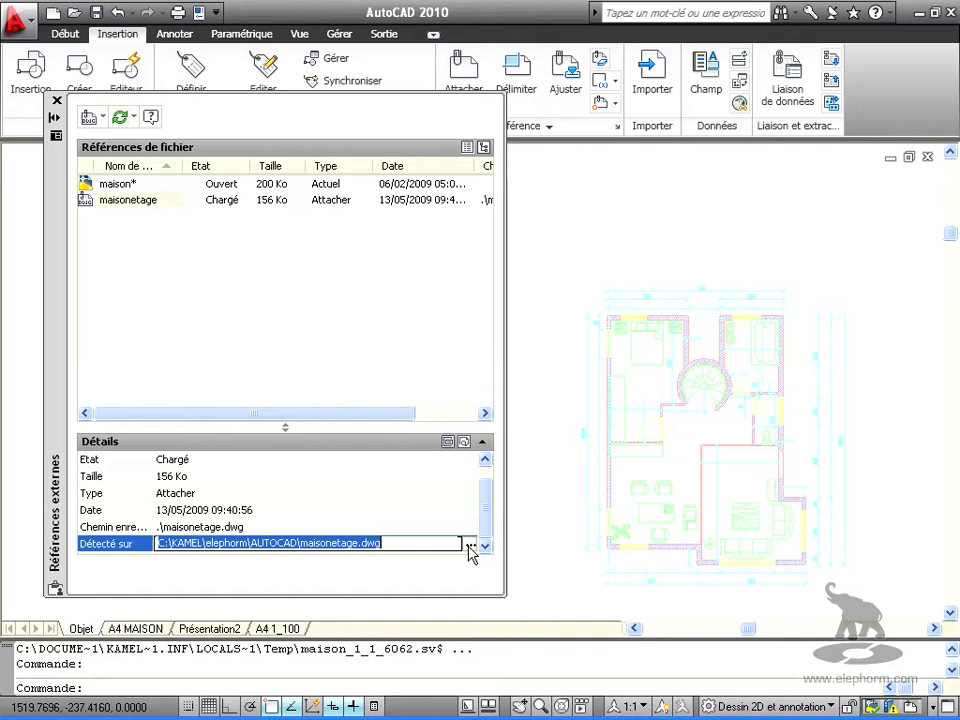
click(467, 545)
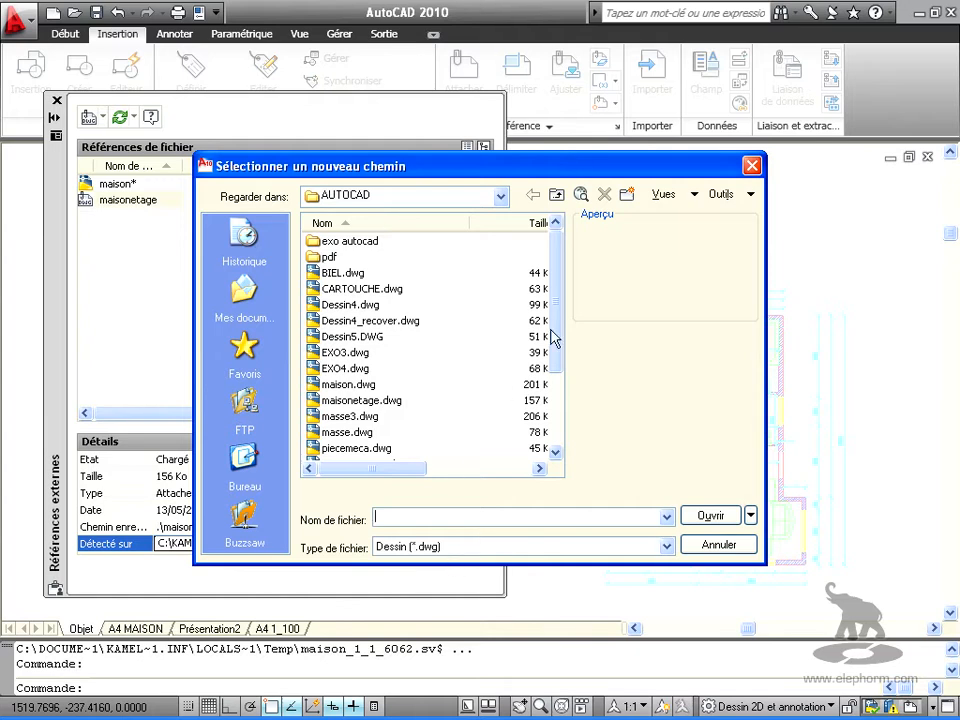
drag(556, 322, 555, 360)
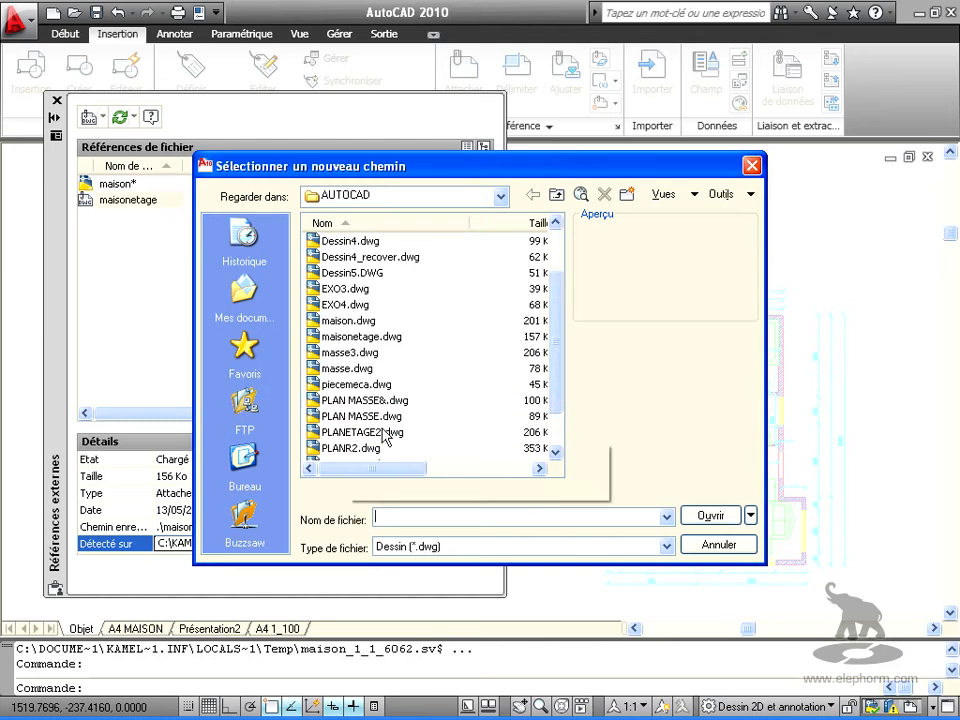
click(372, 400)
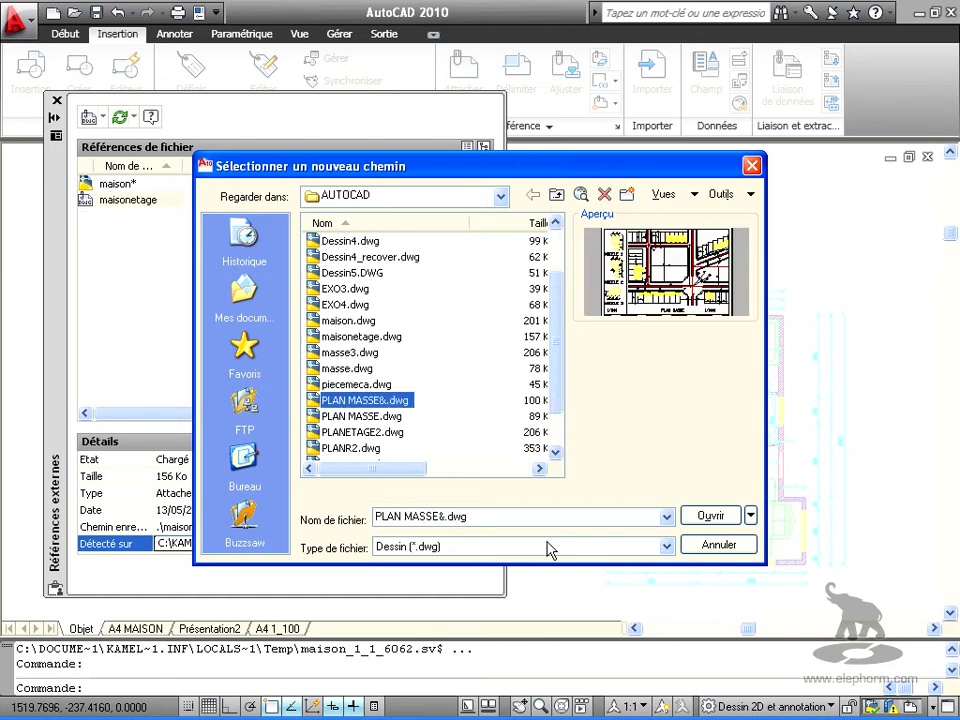
click(711, 516)
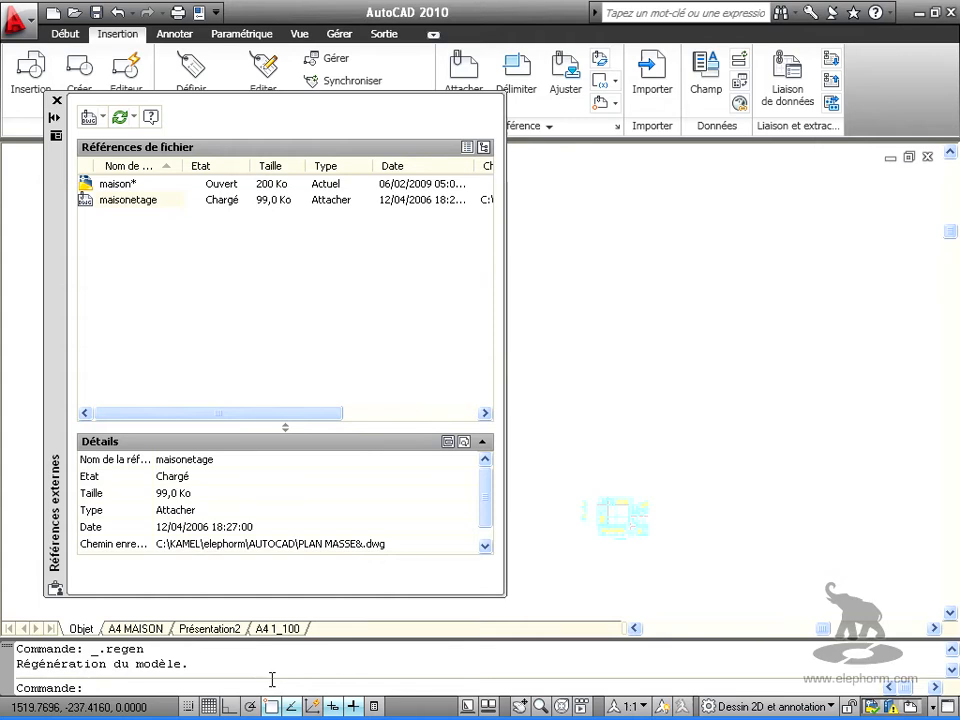
scroll(630, 530, up, 3)
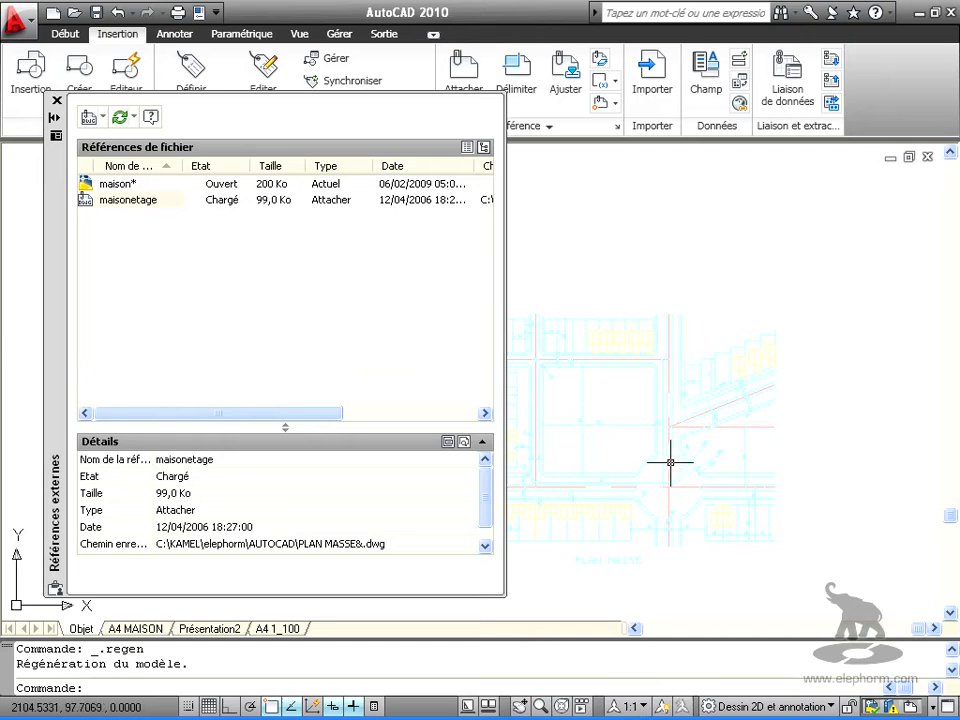
Point the maisonetage reference's found path back to maisonetage.dwg in the AUTOCAD folder
mouse_move(128, 206)
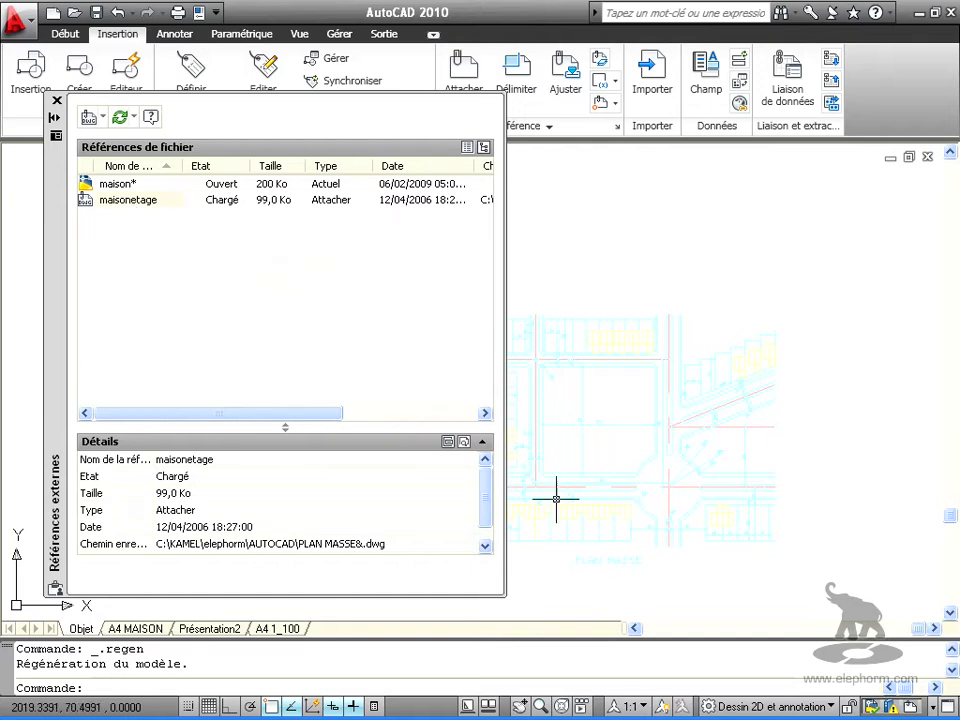
click(485, 548)
click(450, 545)
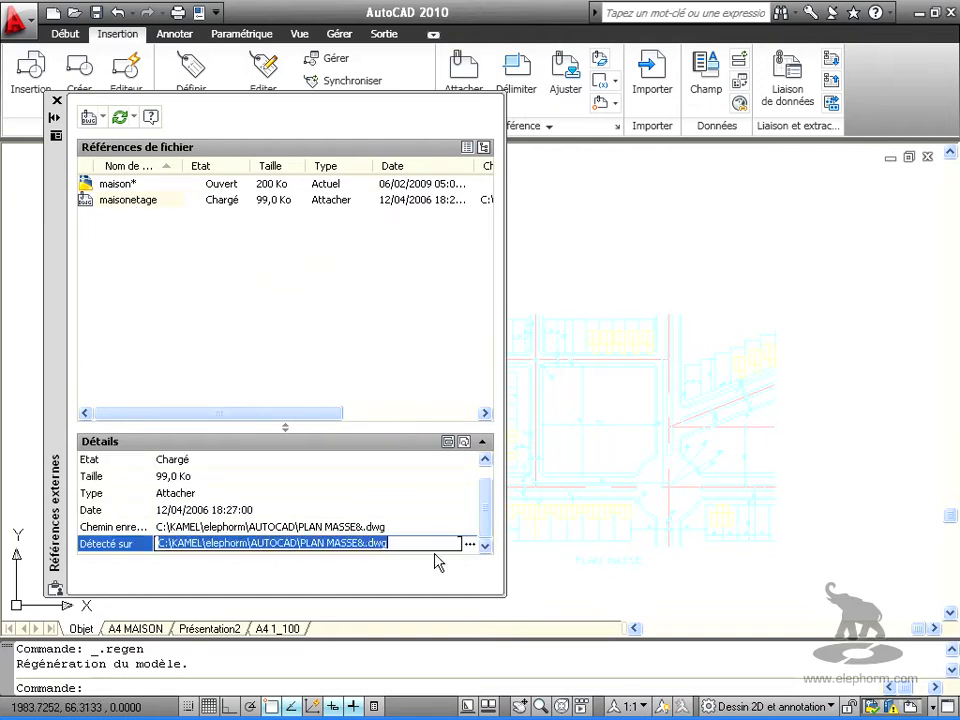
click(469, 544)
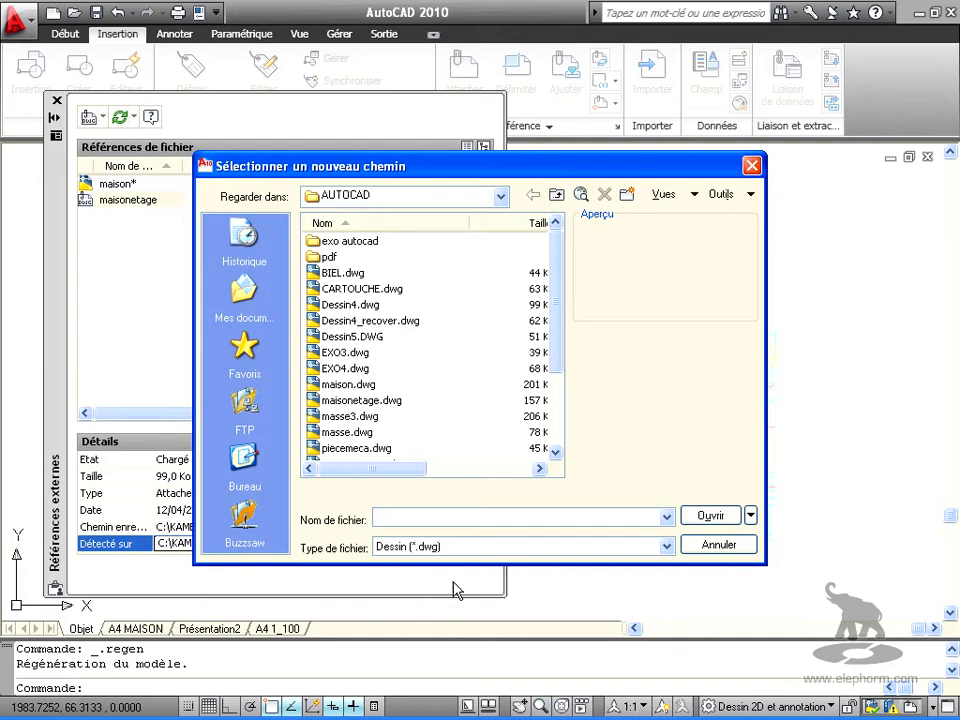
click(362, 400)
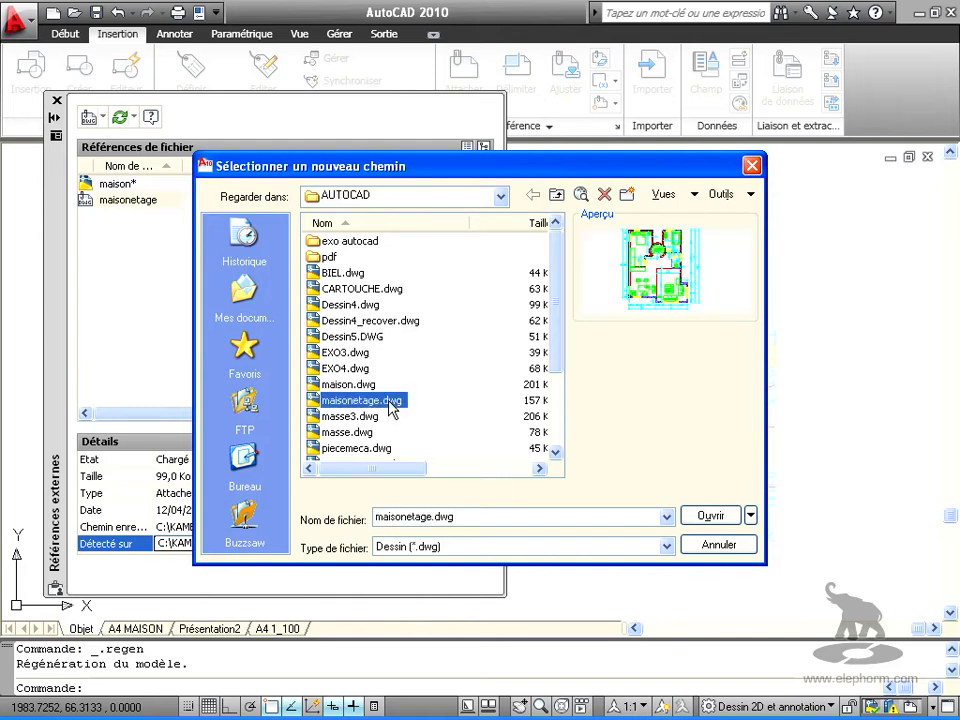
click(711, 515)
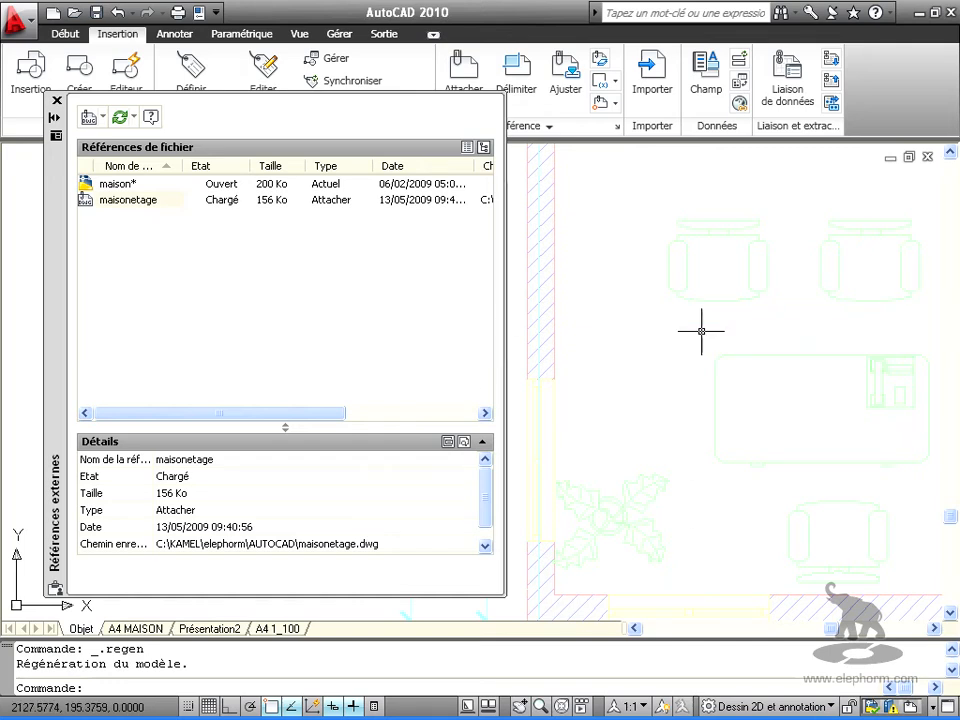
Detach the maisonetage external reference from the maison drawing
right_click(146, 205)
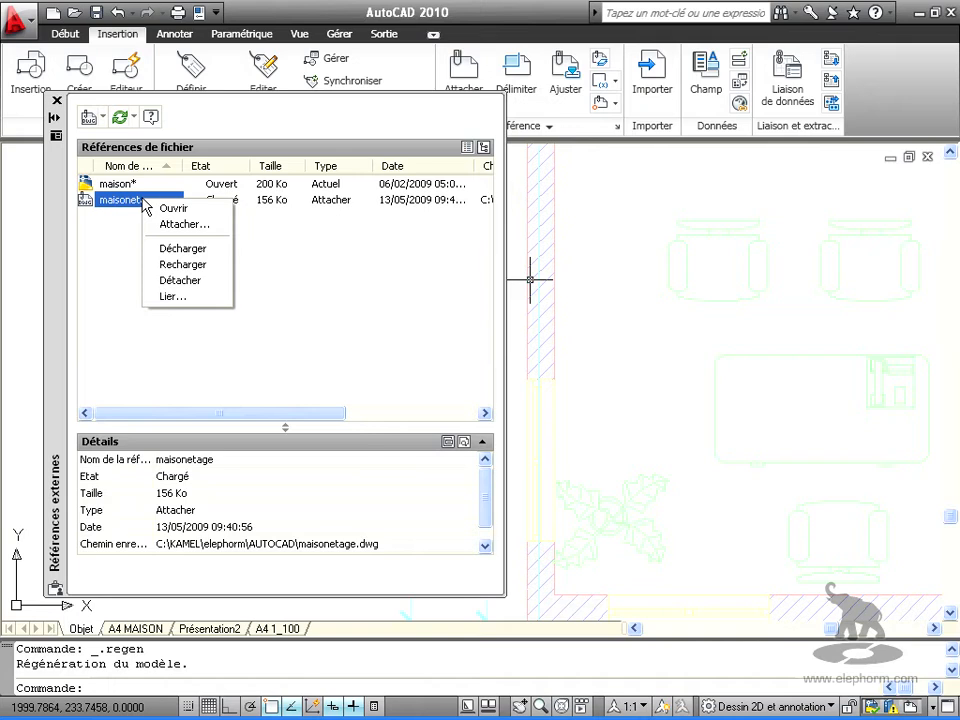
click(183, 282)
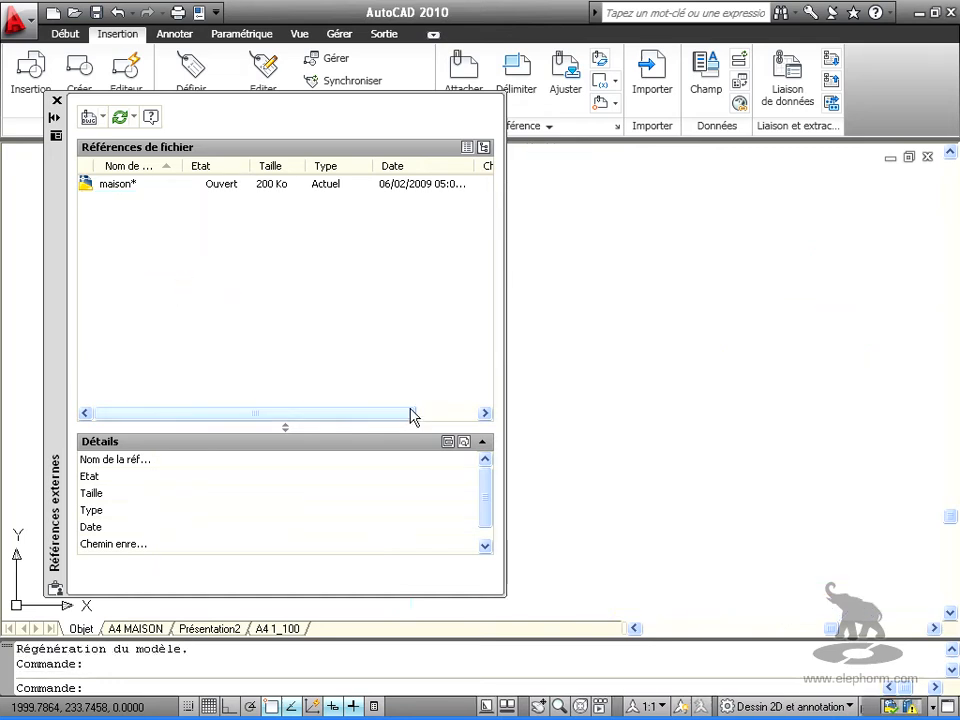
Attach maisonetage.dwg from the elephorm\AUTOCAD folder with a relative path, scale 1.00 and rotation 0, inserted at about 2047, 36
click(88, 117)
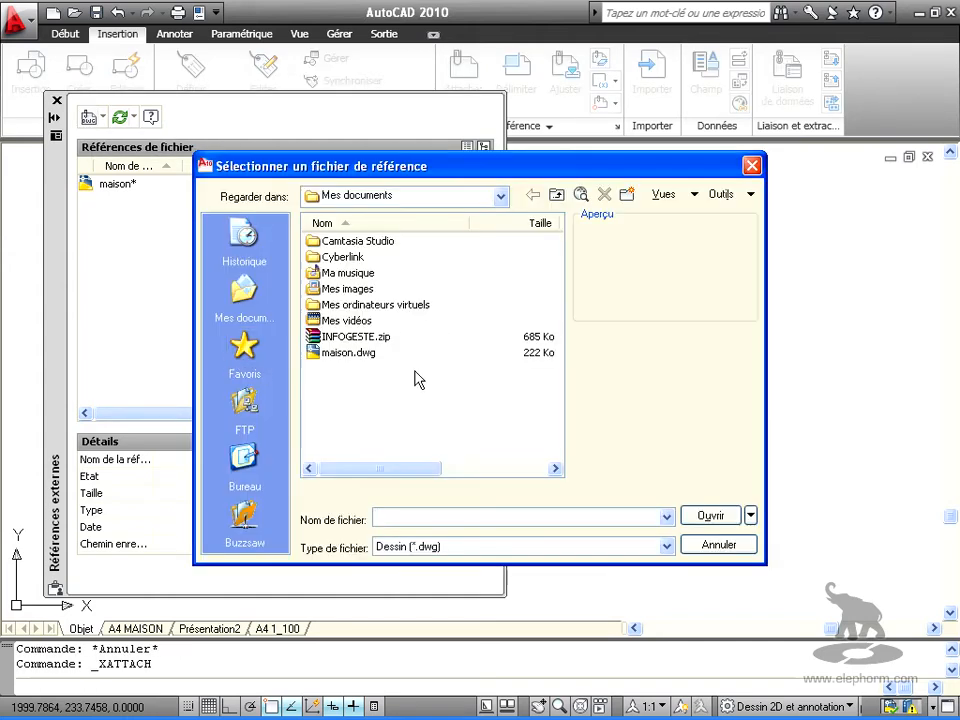
click(458, 196)
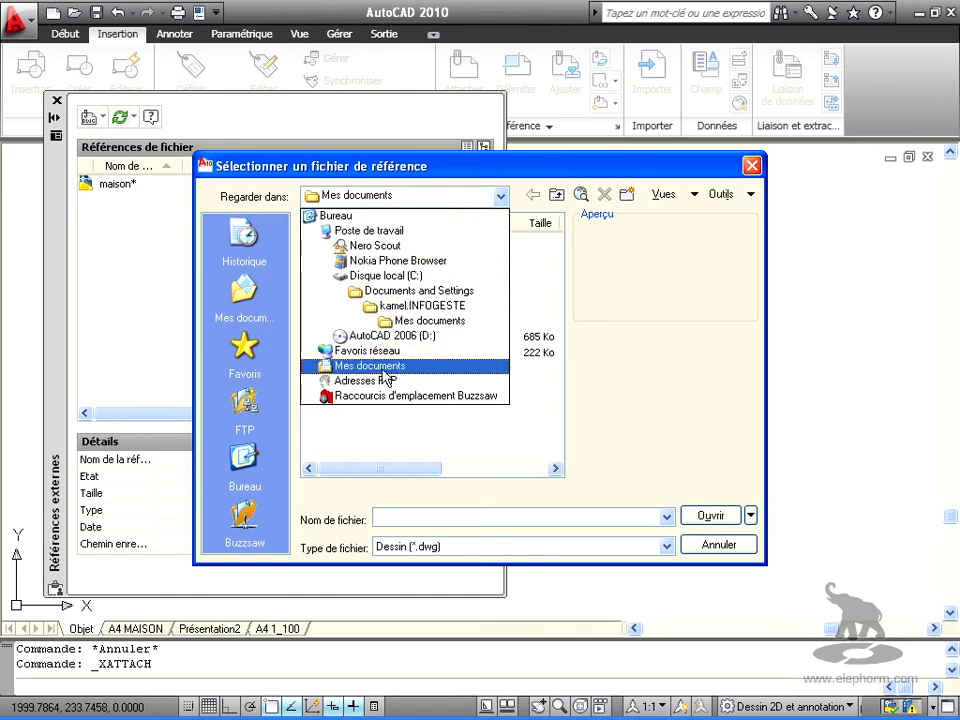
click(381, 278)
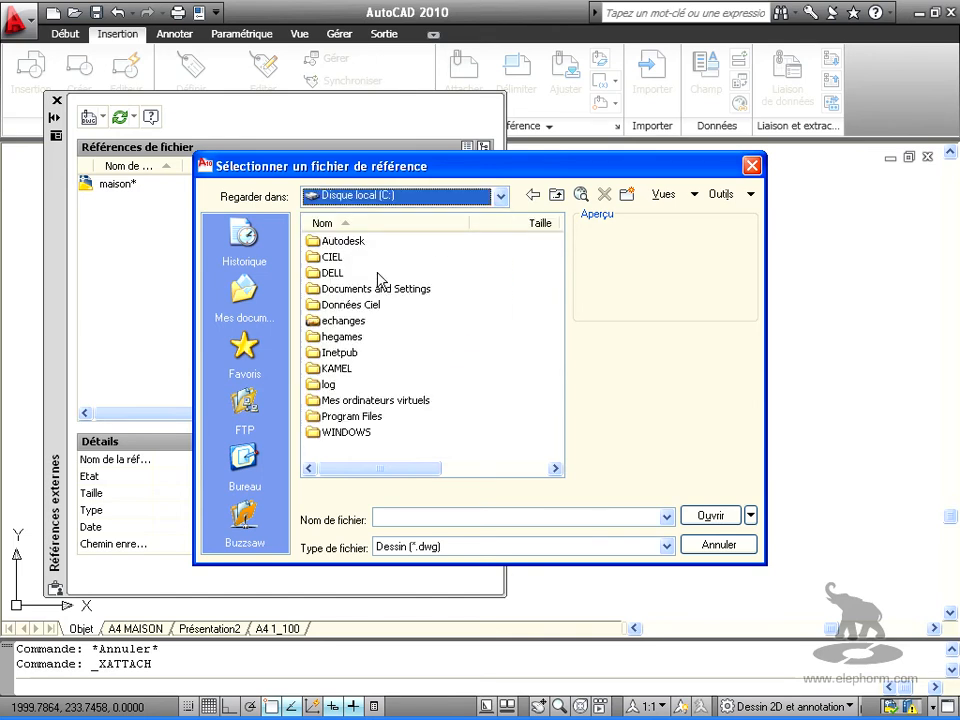
double_click(340, 369)
click(350, 241)
double_click(350, 241)
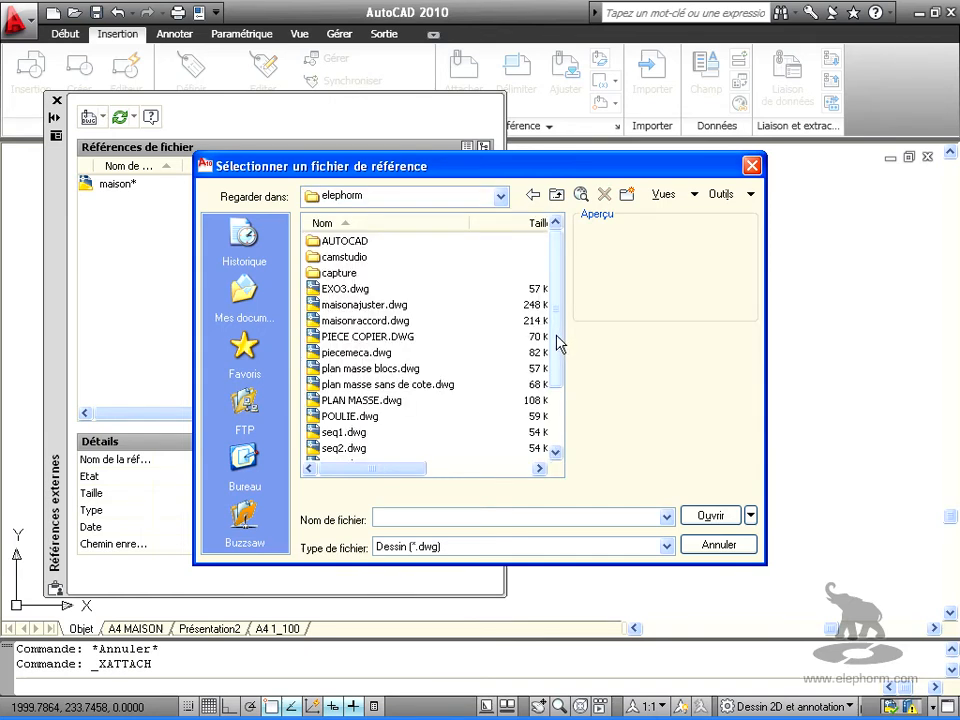
double_click(348, 242)
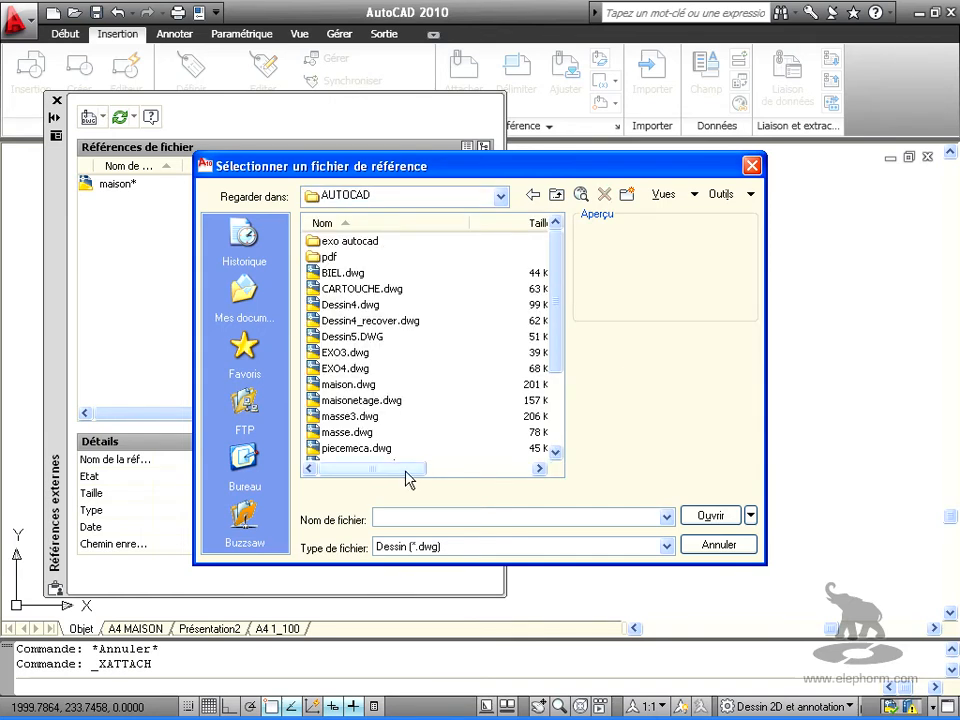
click(385, 400)
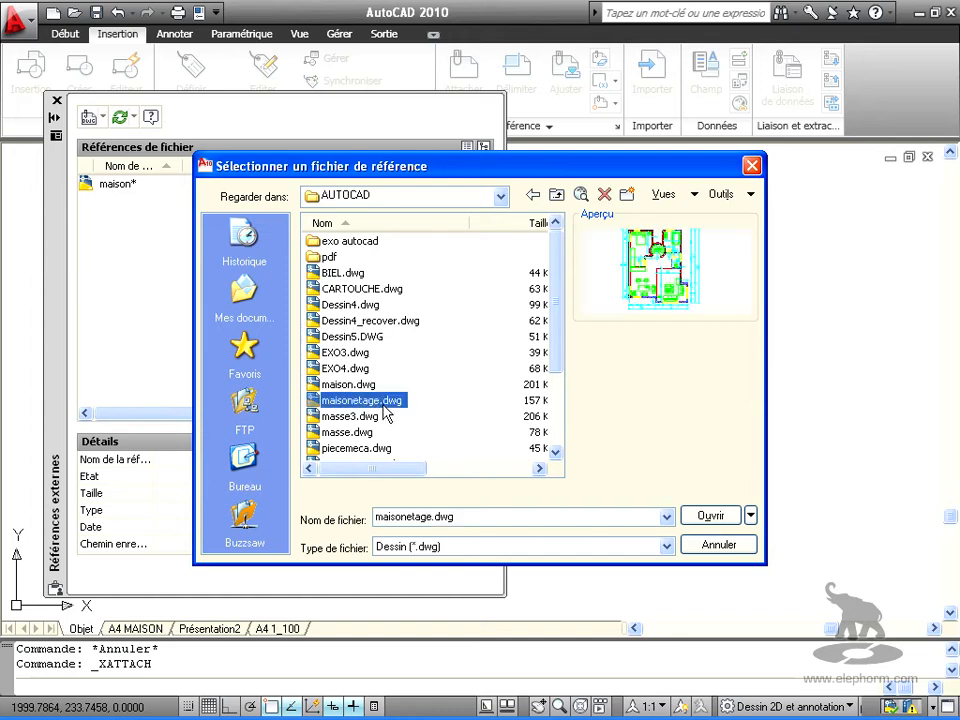
click(710, 516)
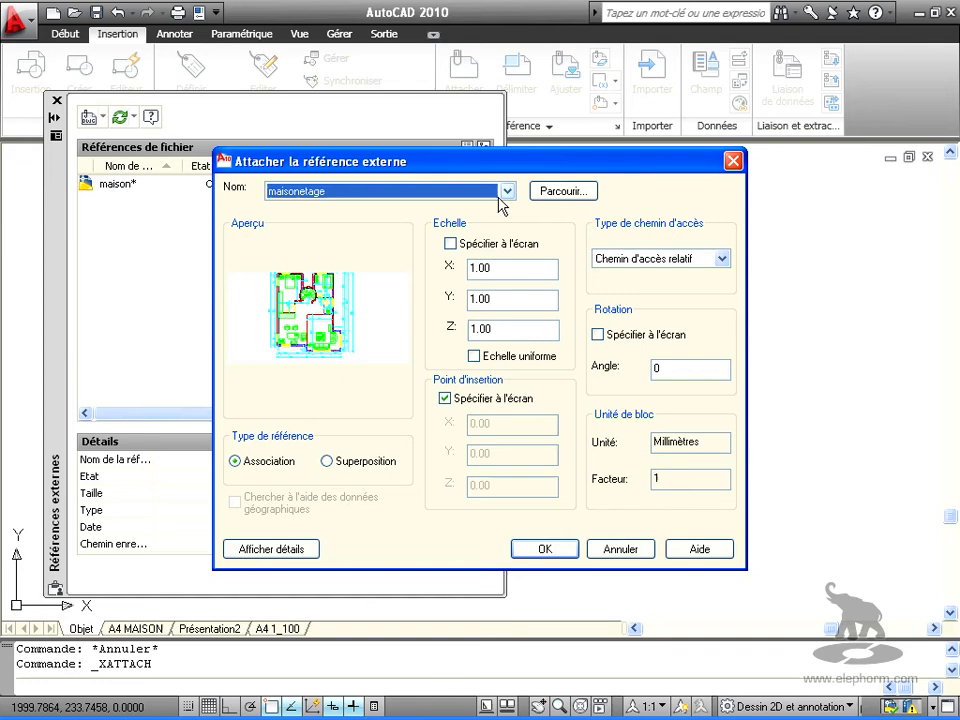
click(562, 549)
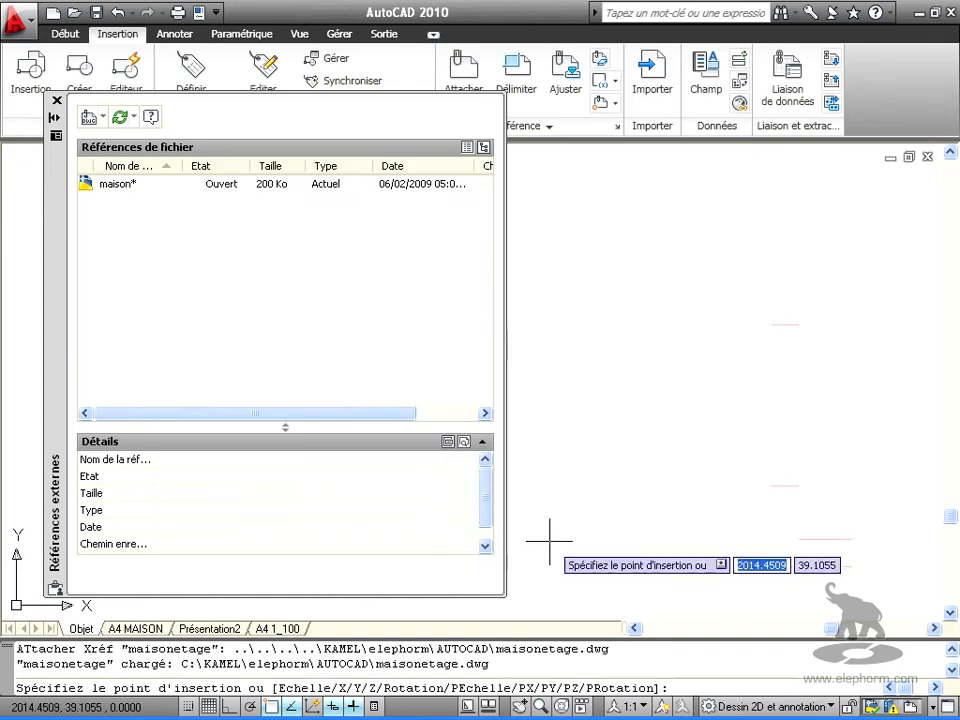
click(593, 547)
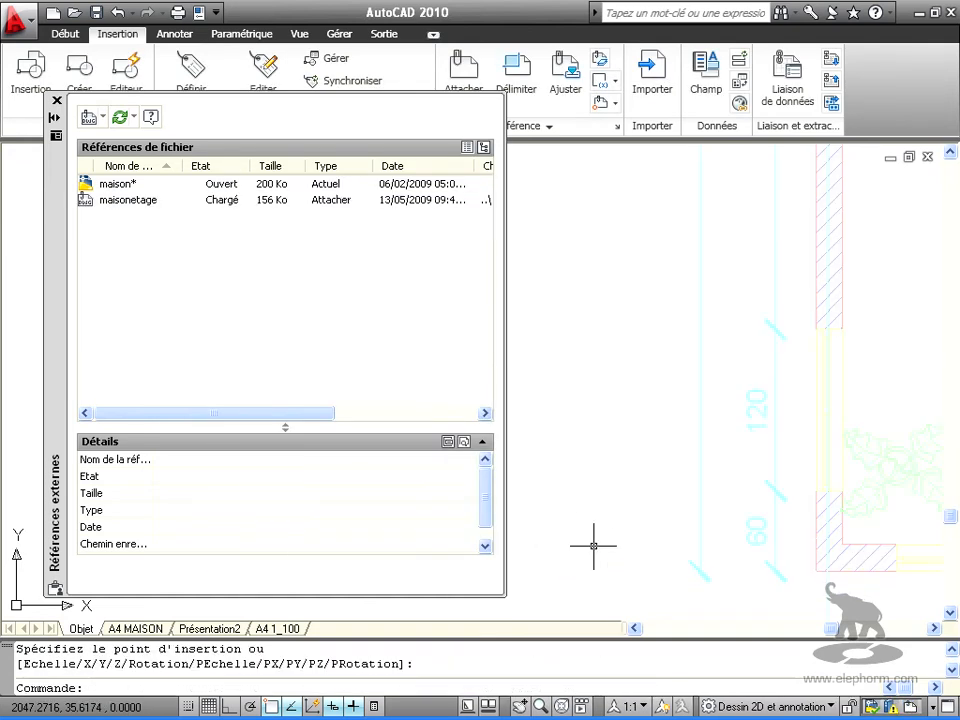
Unload the newly attached maisonetage external reference while keeping it in the reference list
click(142, 203)
right_click(142, 205)
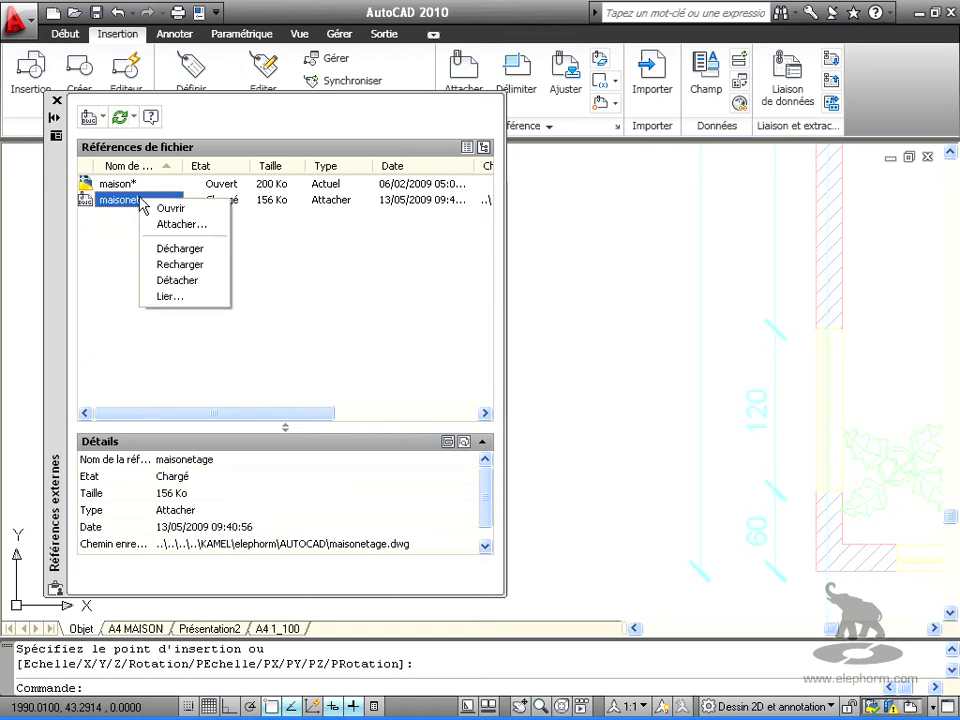
click(192, 249)
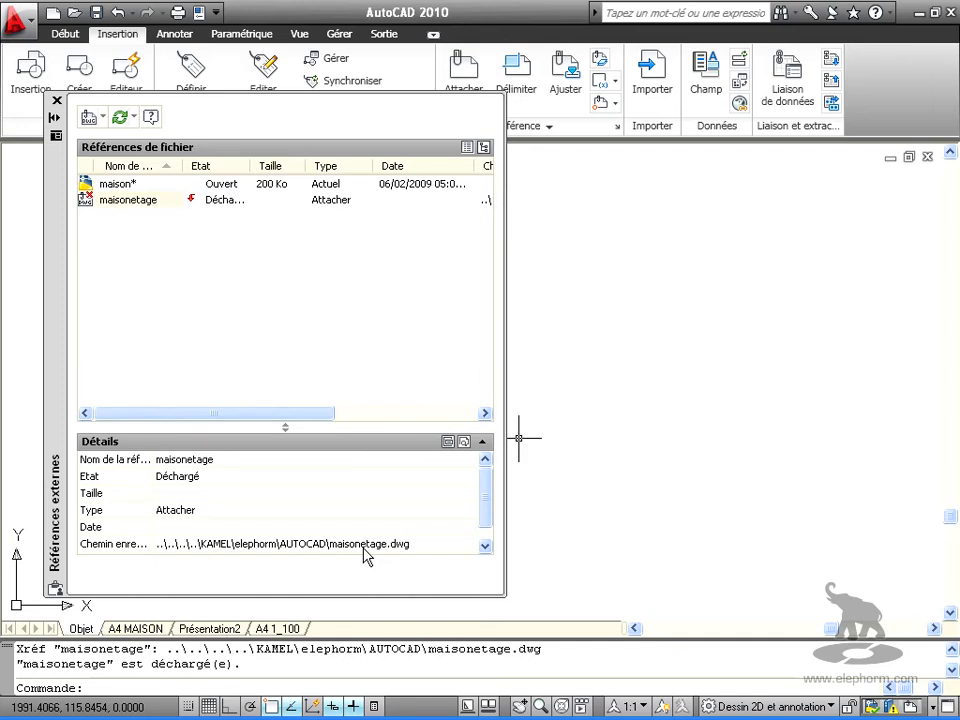
Reload the unloaded maisonetage external reference into the drawing
right_click(124, 209)
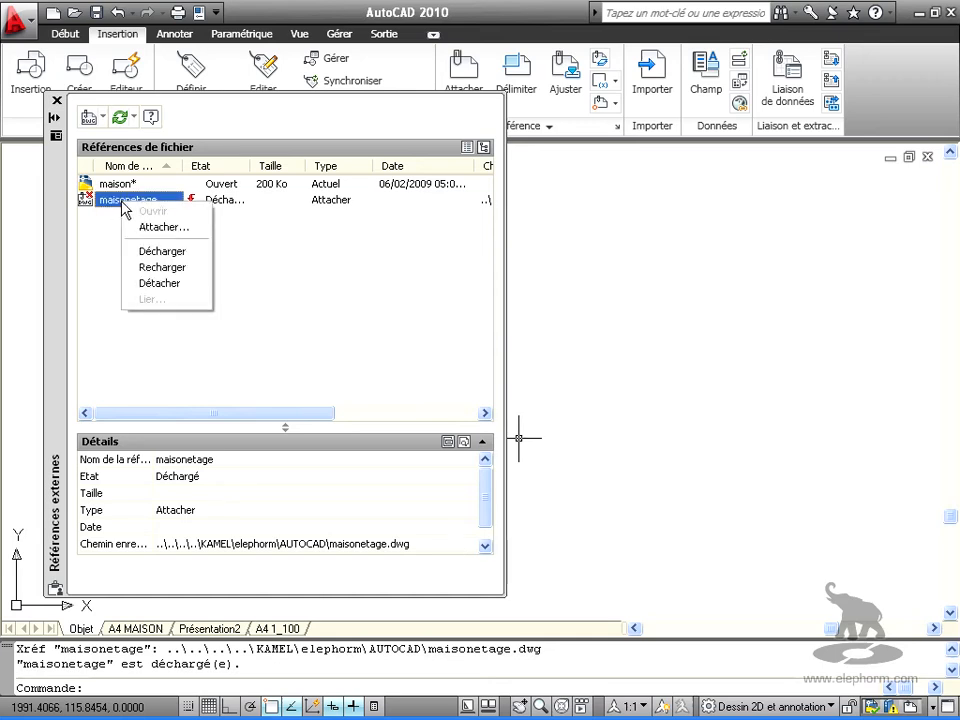
click(147, 268)
key(ctrl+z)
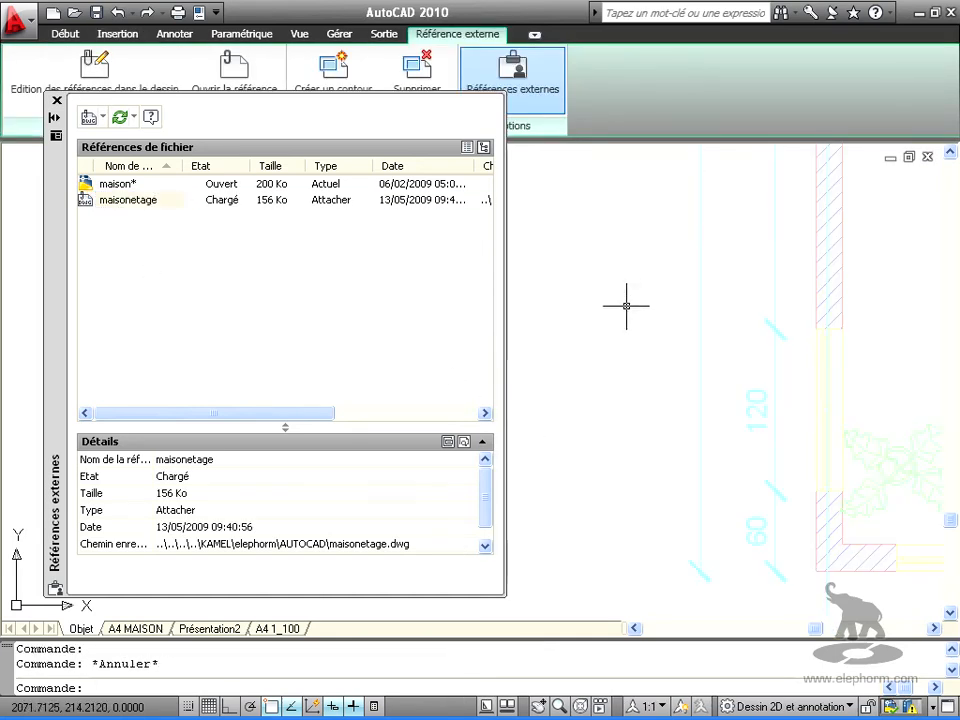
Bind the maisonetage external reference into the maison drawing using the Insérer bind type
right_click(142, 208)
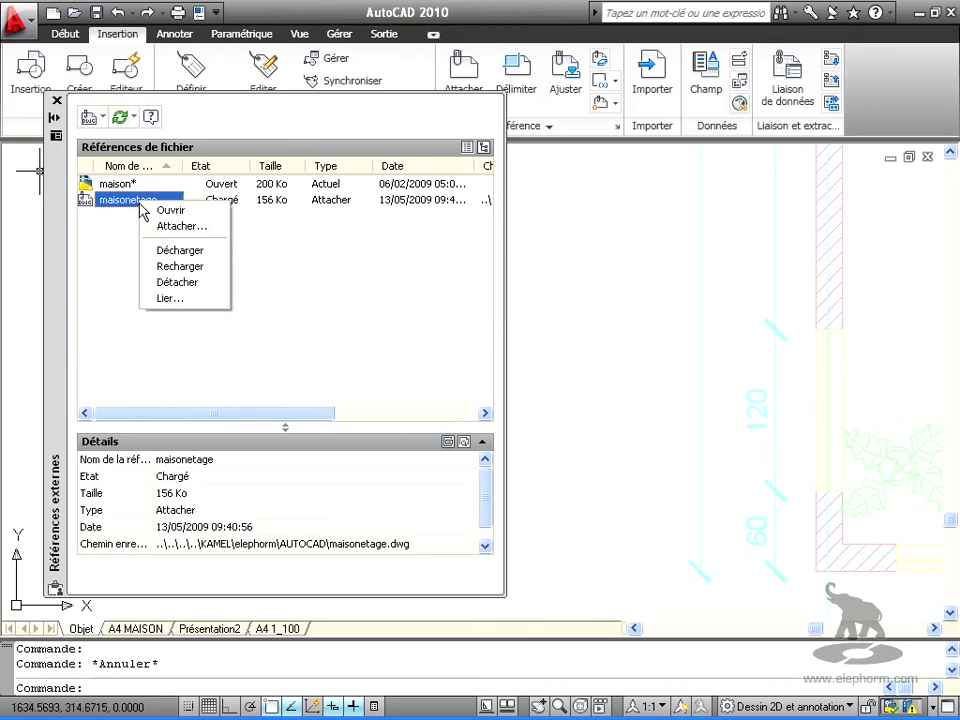
click(170, 298)
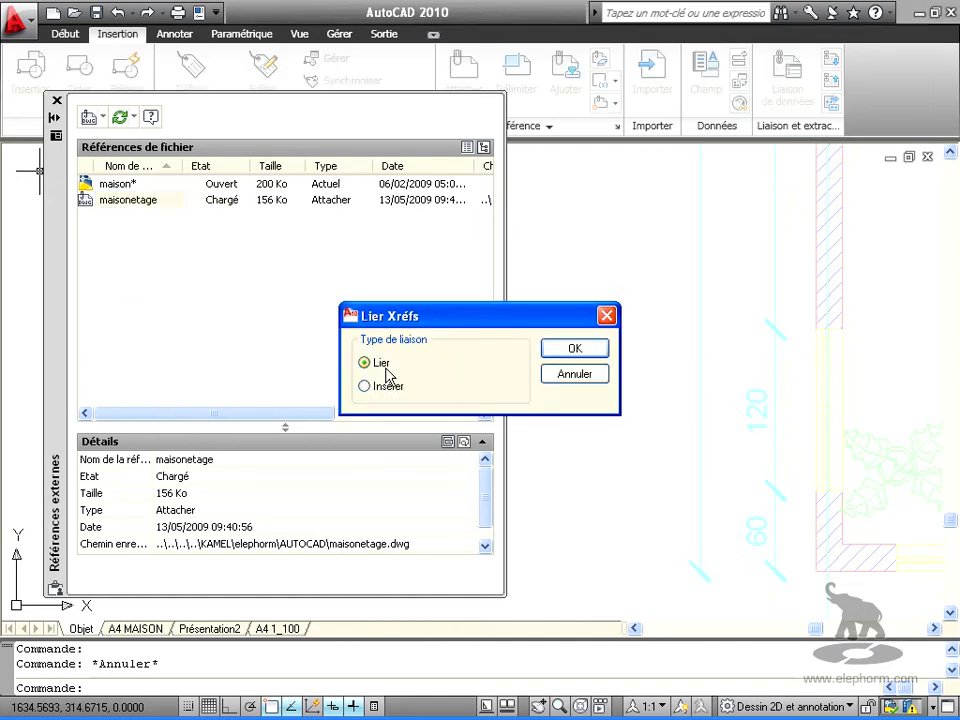
mouse_move(381, 395)
click(365, 386)
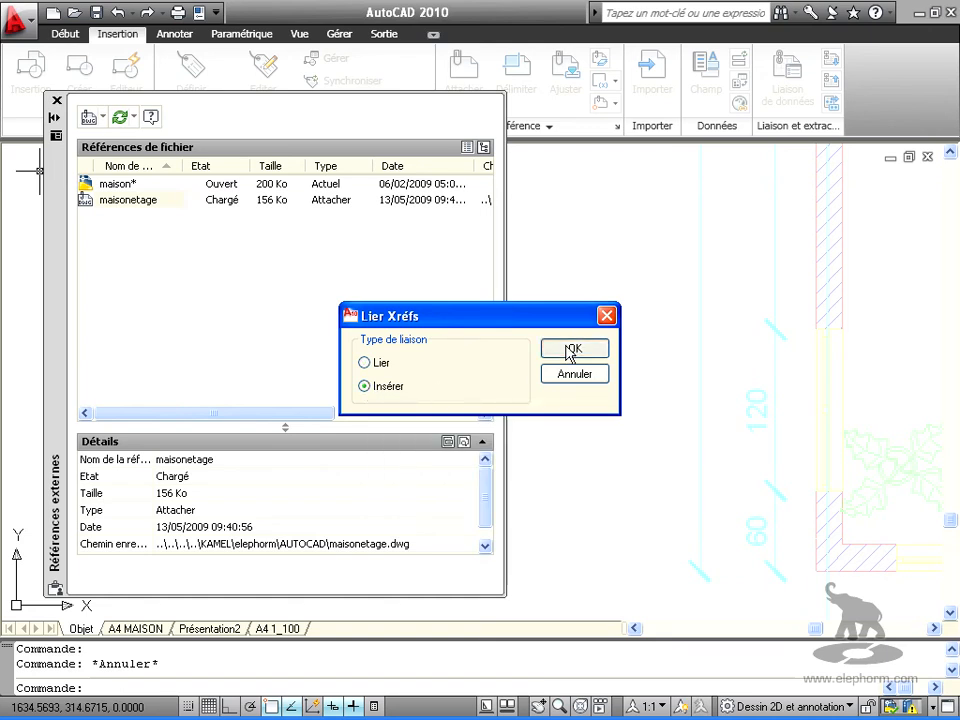
click(572, 350)
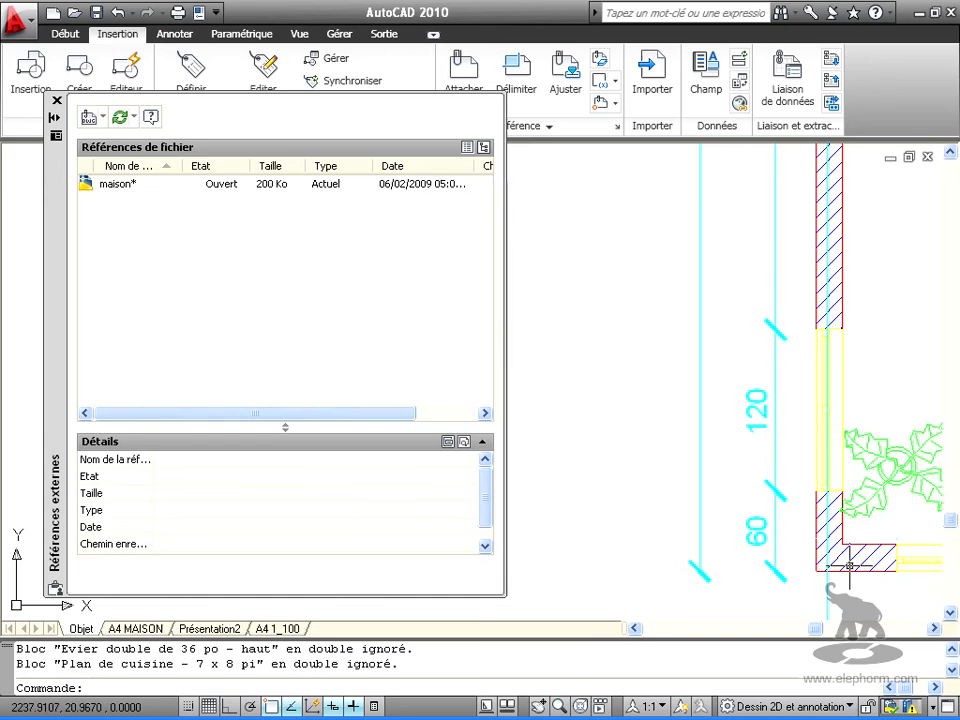
Open the bound maisonetage block in the block editor to examine it, and close the editor discarding any changes
click(820, 553)
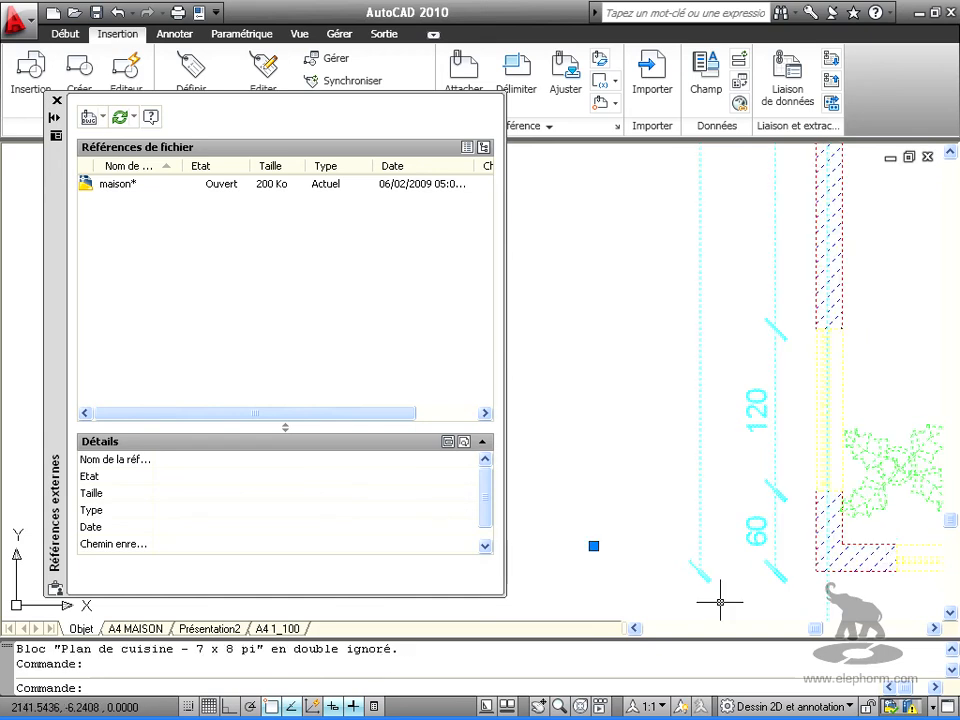
click(820, 552)
double_click(820, 552)
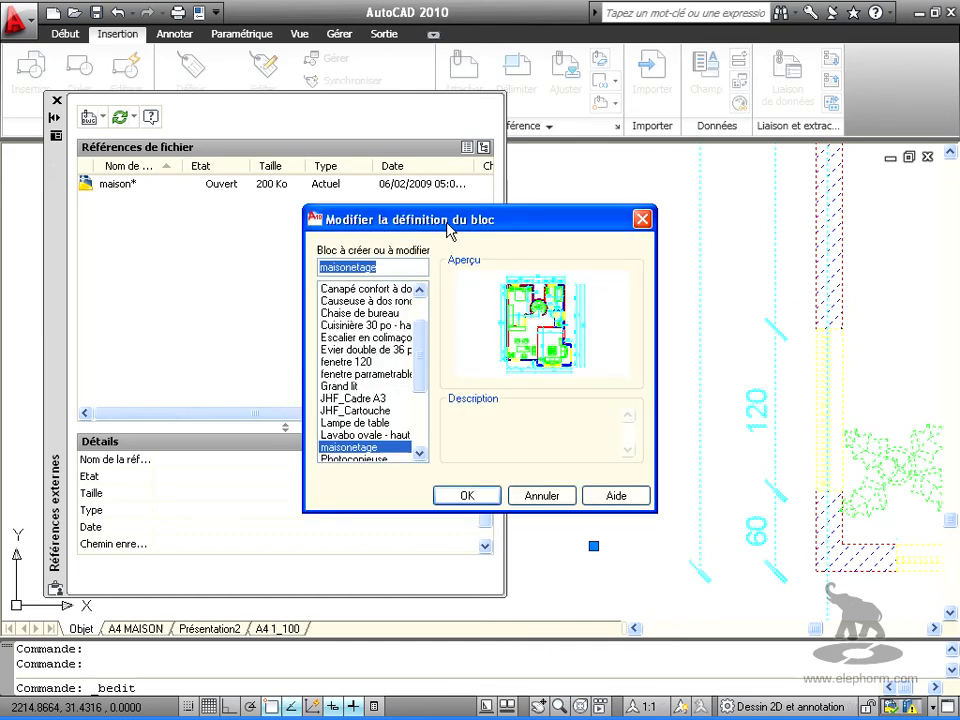
click(480, 504)
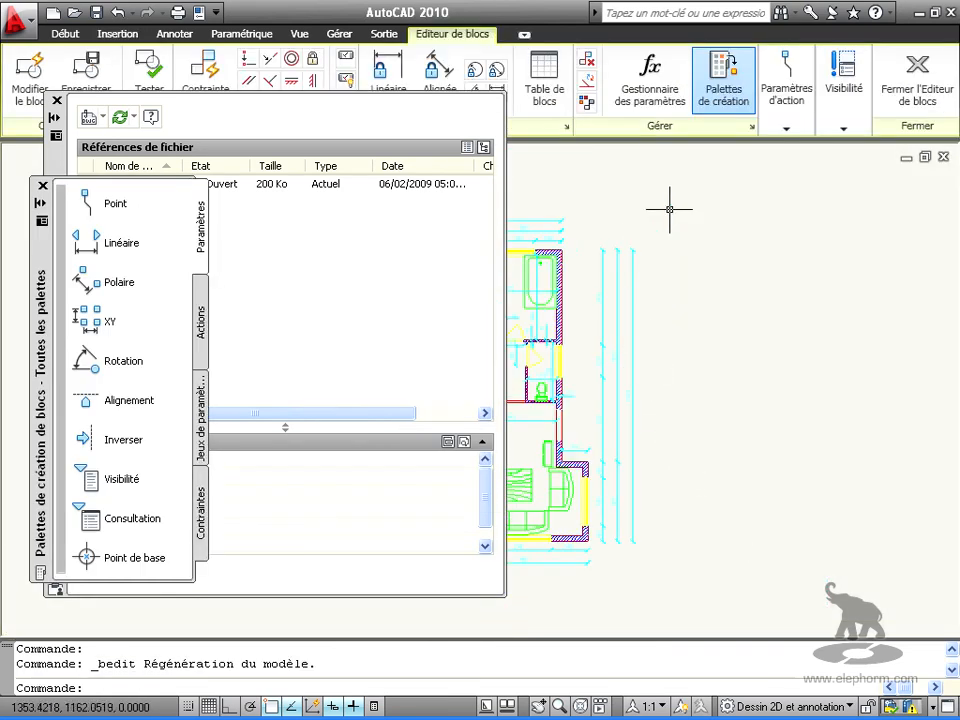
click(918, 68)
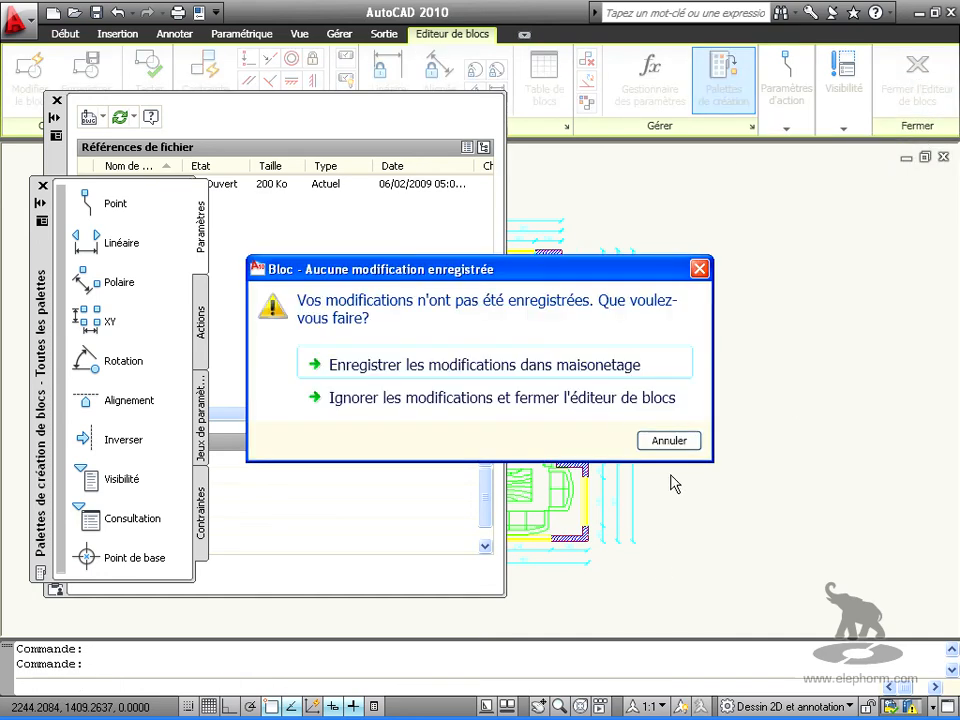
click(501, 405)
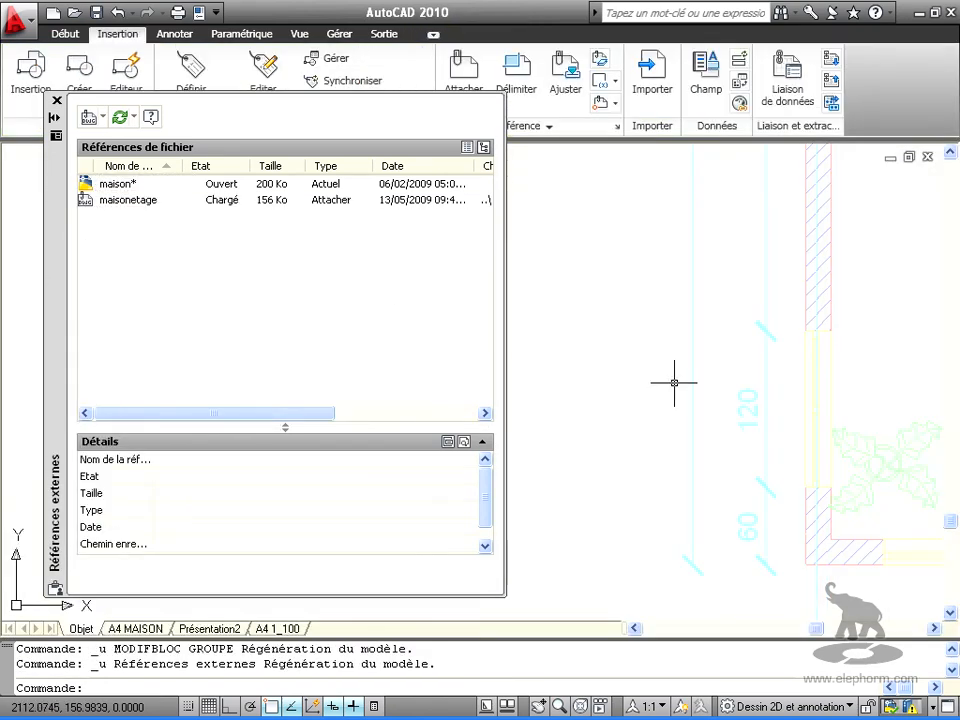
Select the maisonetage external reference and bring up the actions available for it
click(128, 200)
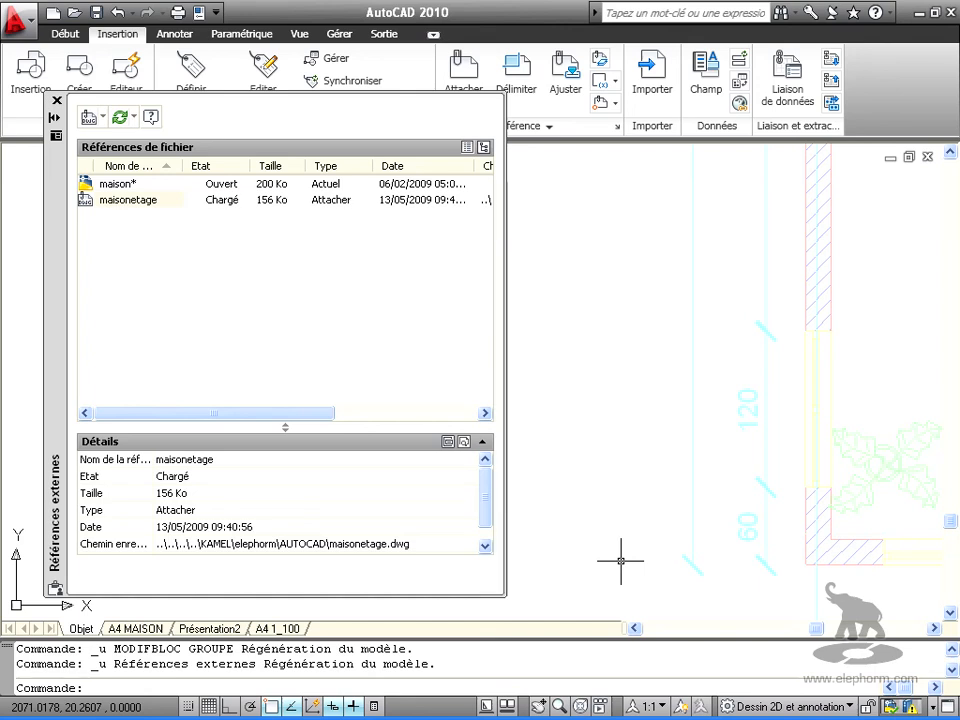
right_click(136, 199)
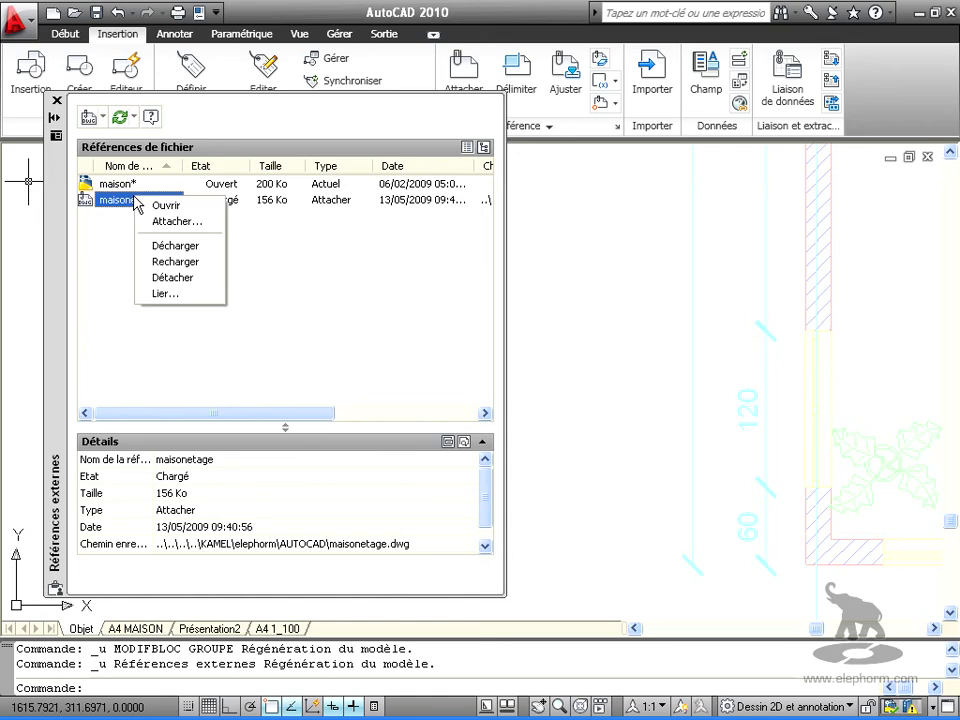